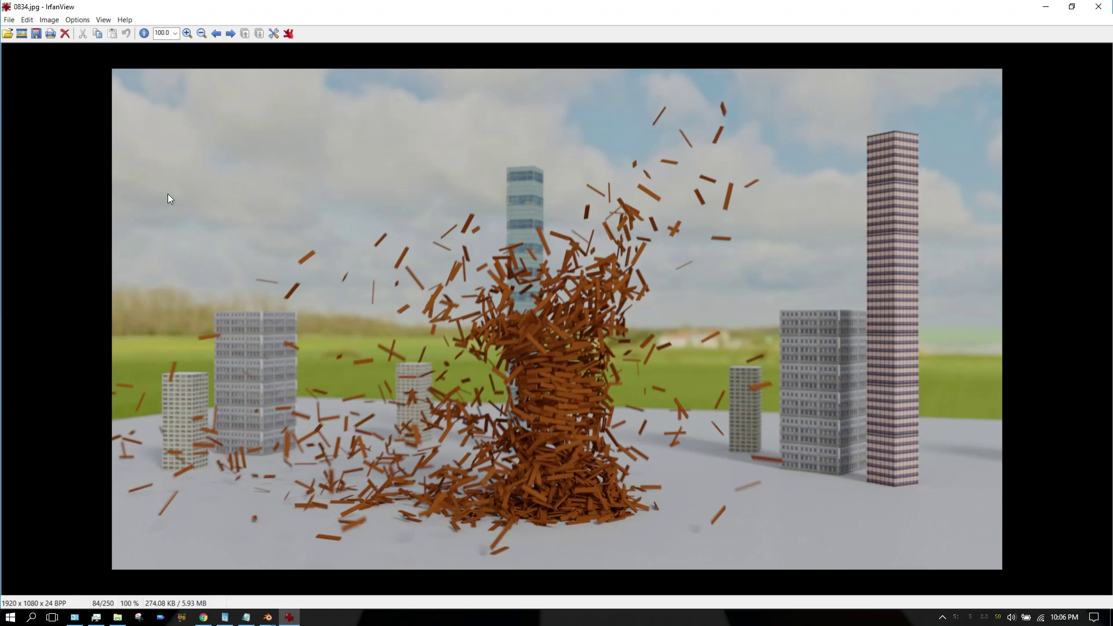
Step: Compare rendered frames 0834.jpg and 0835.jpg in the image viewer for the shading glitch
{"action": "key", "text": "Right"}
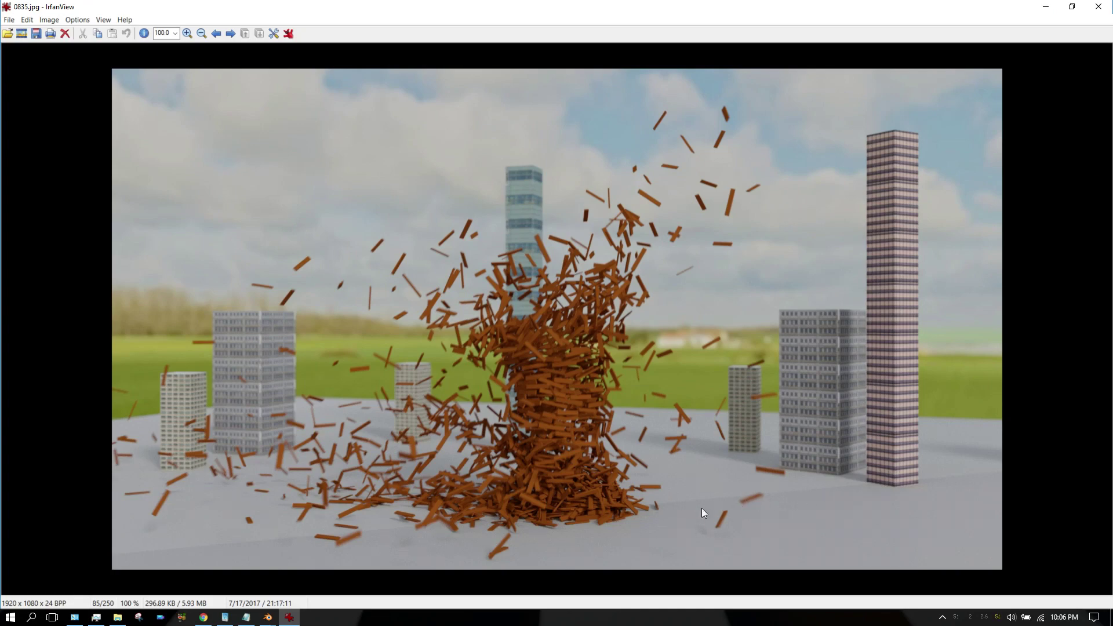
{"action": "key", "text": "Left"}
{"action": "key", "text": "Right"}
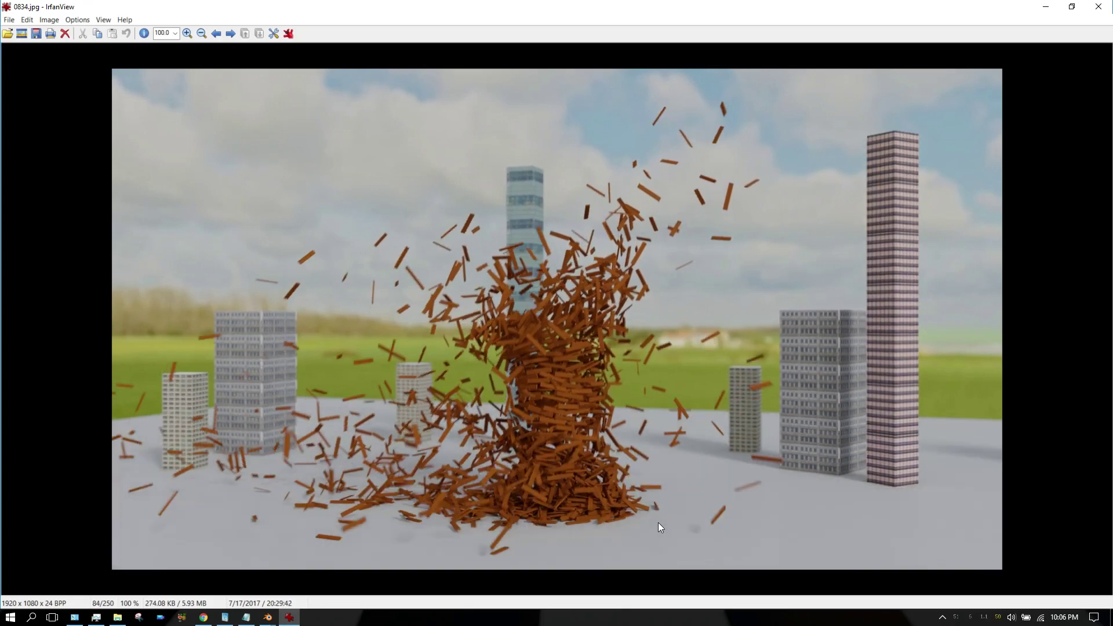
{"action": "key", "text": "Left"}
{"action": "key", "text": "Right"}
{"action": "key", "text": "Left"}
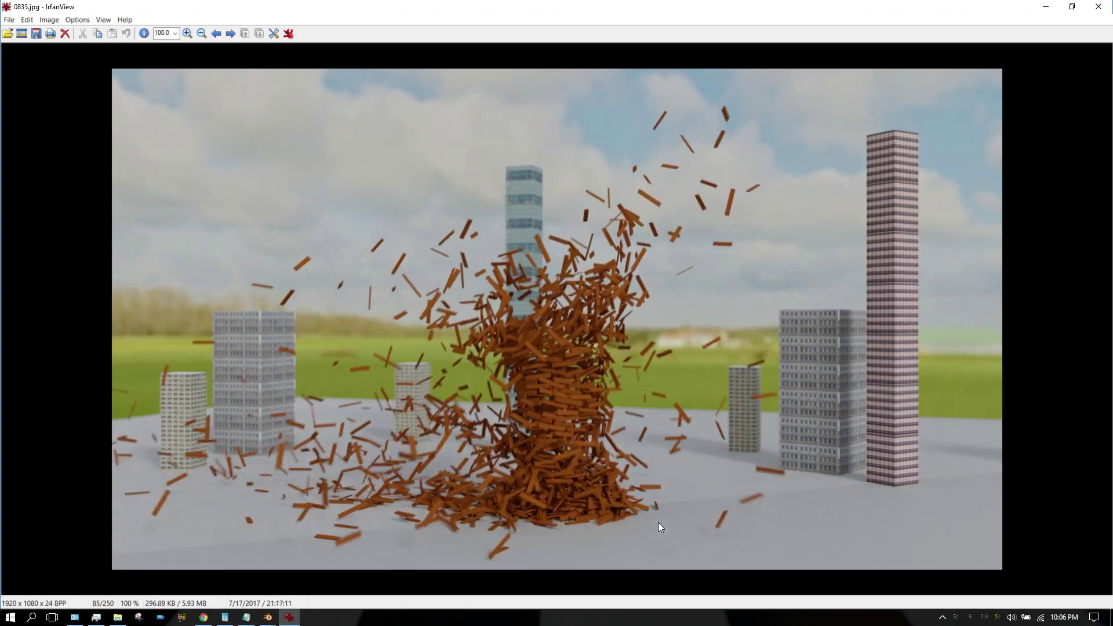
{"action": "key", "text": "Right"}
{"action": "key", "text": "Left"}
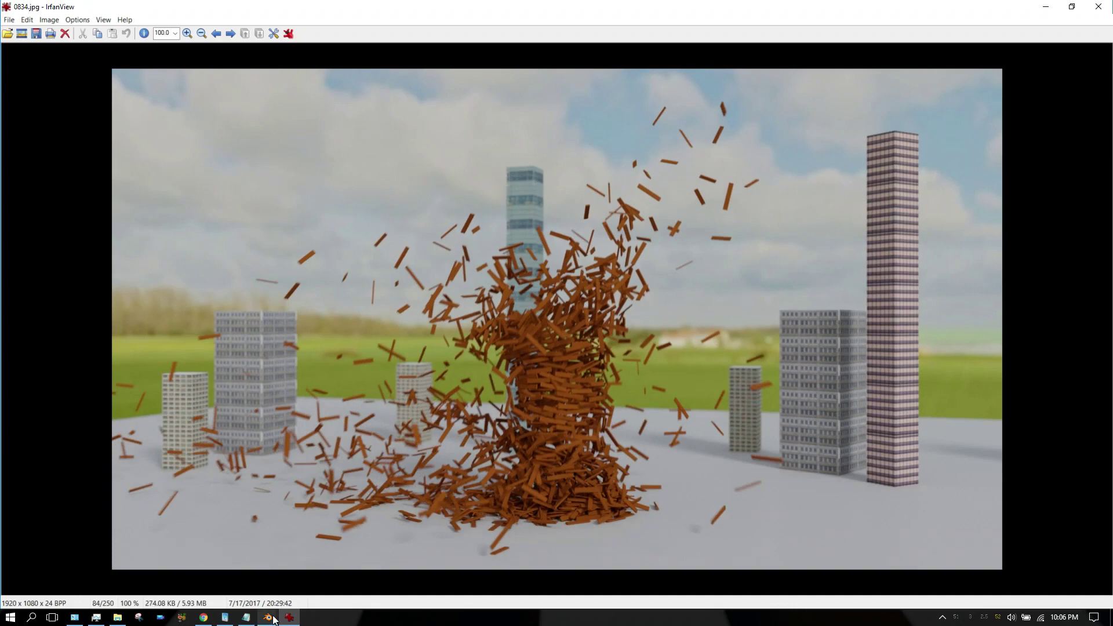
{"action": "mouse_move", "coordinate": [268, 618]}
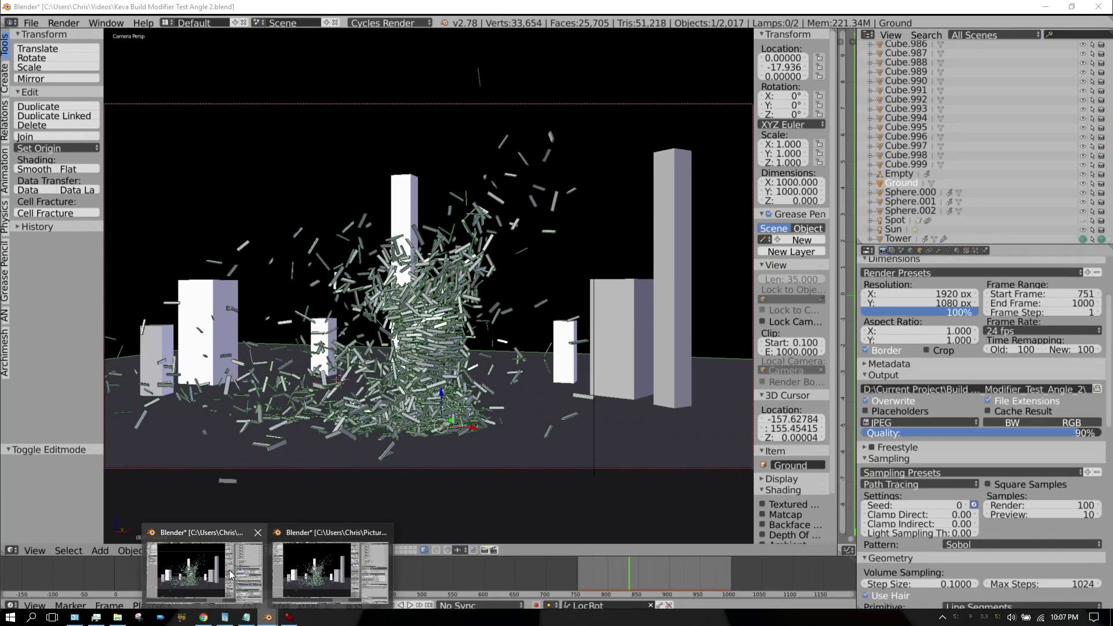
Step: Bring the Blender scene window forward and briefly toggle Edit Mode on the Ground plane
{"action": "left_click", "coordinate": [297, 578]}
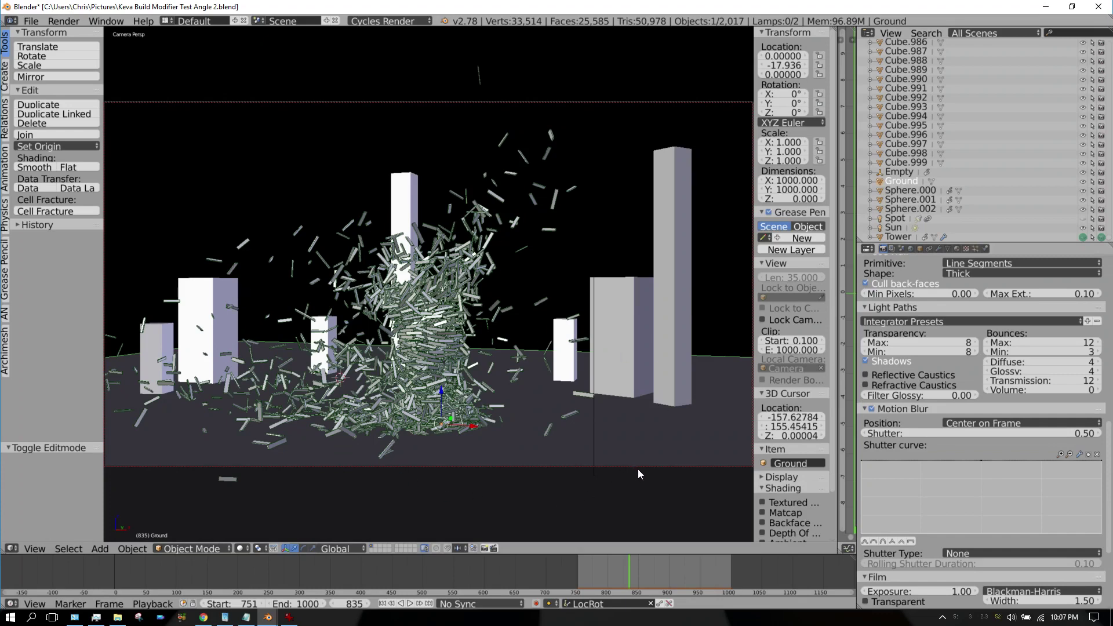
{"action": "key", "text": "Tab"}
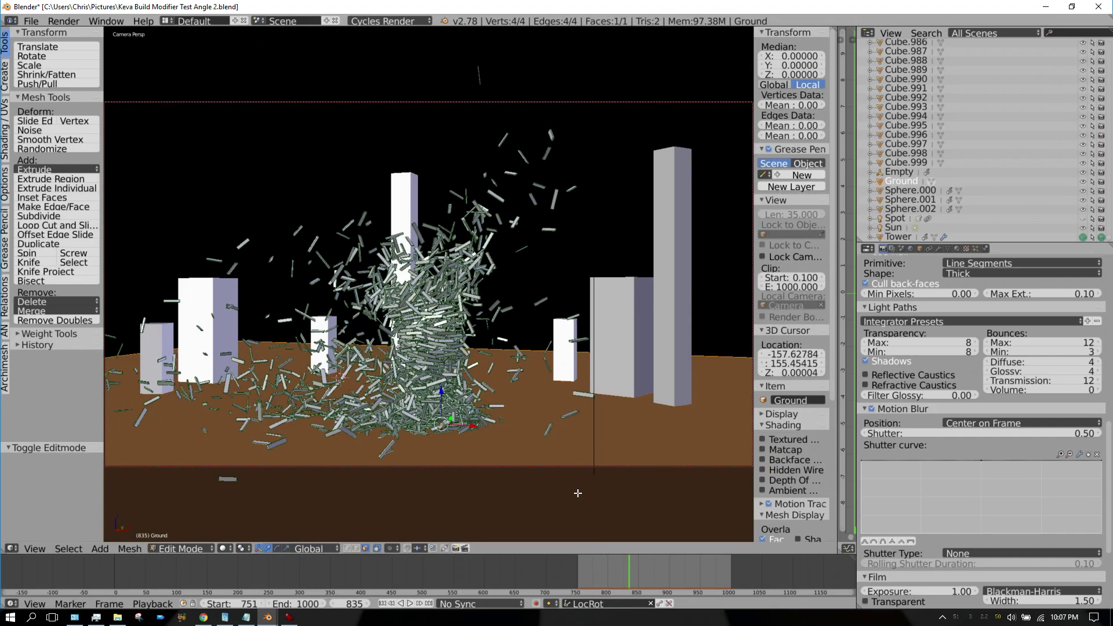
{"action": "key", "text": "Tab"}
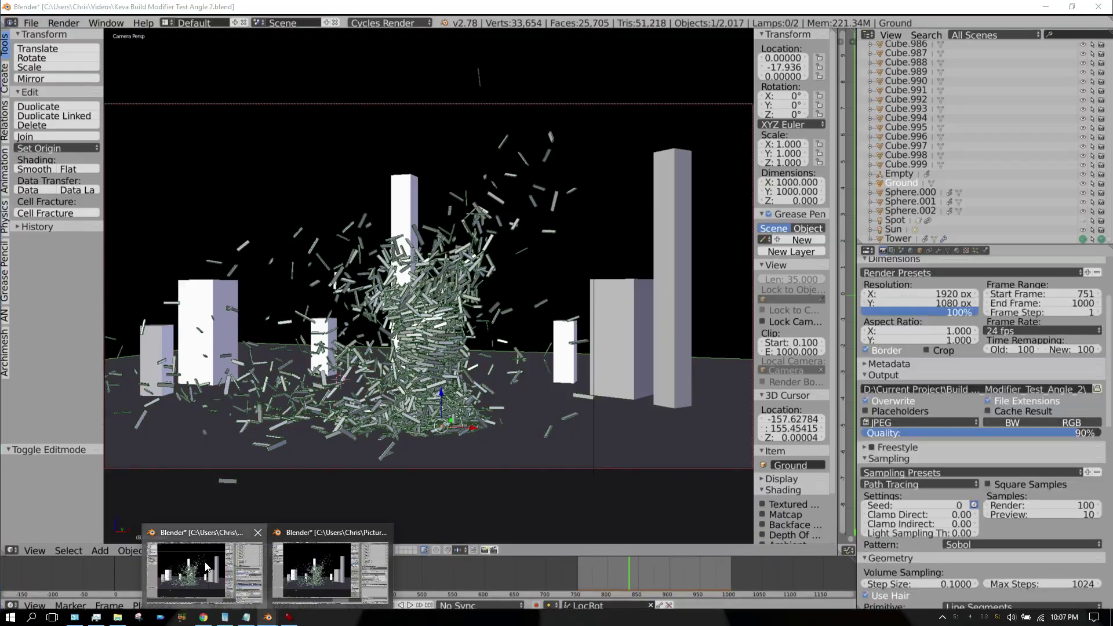
{"action": "left_click", "coordinate": [205, 565]}
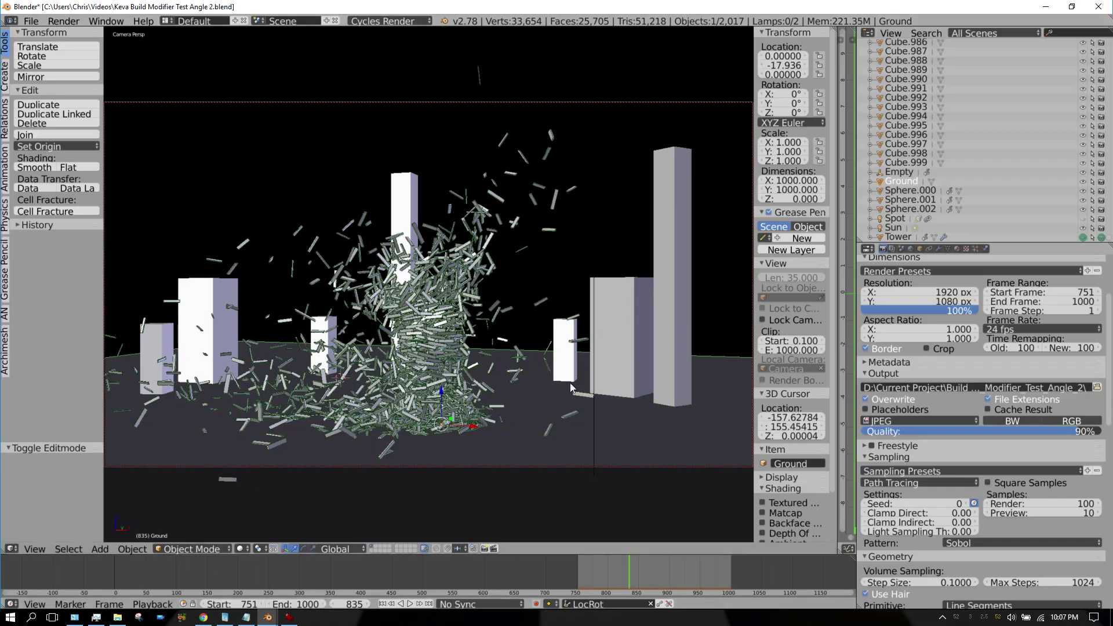
{"action": "key", "text": "Tab"}
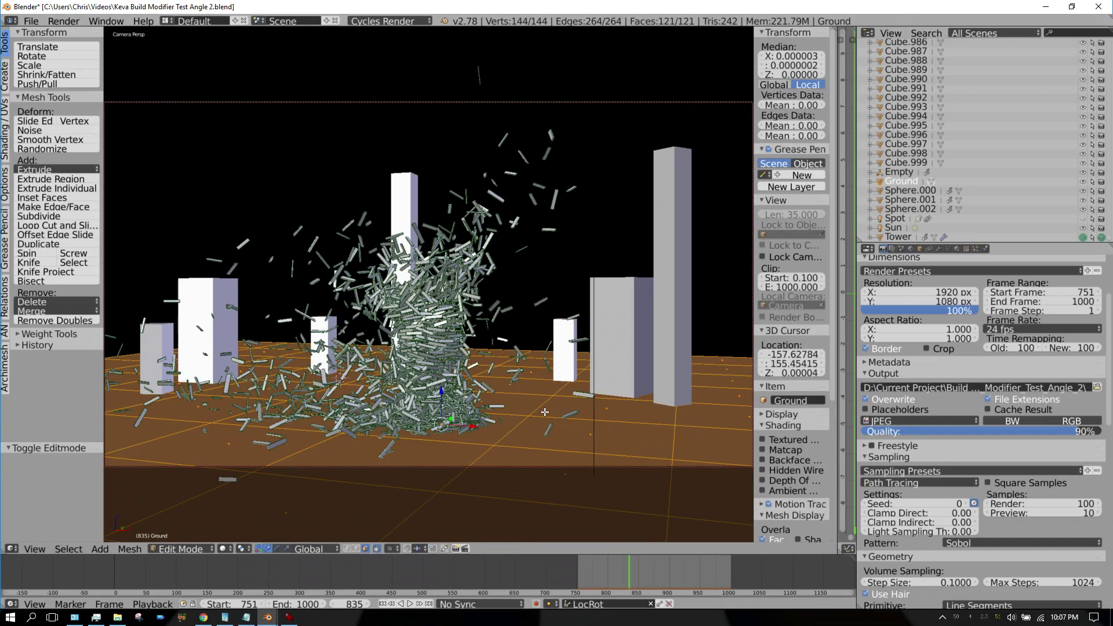
{"action": "key", "text": "Tab"}
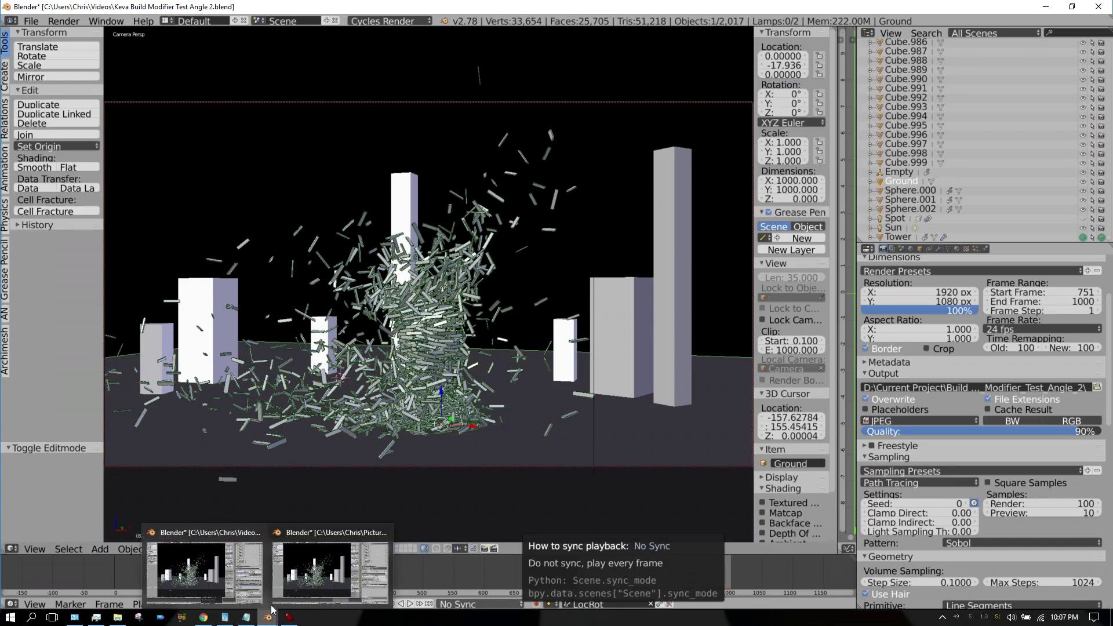
{"action": "left_click", "coordinate": [309, 581]}
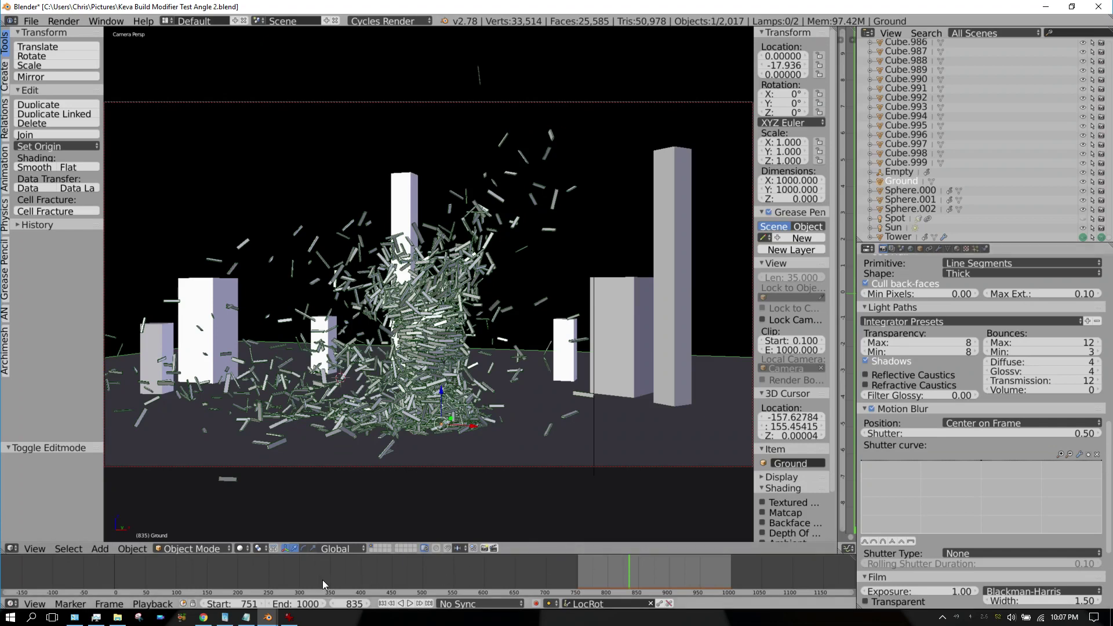
{"action": "left_click", "coordinate": [289, 618]}
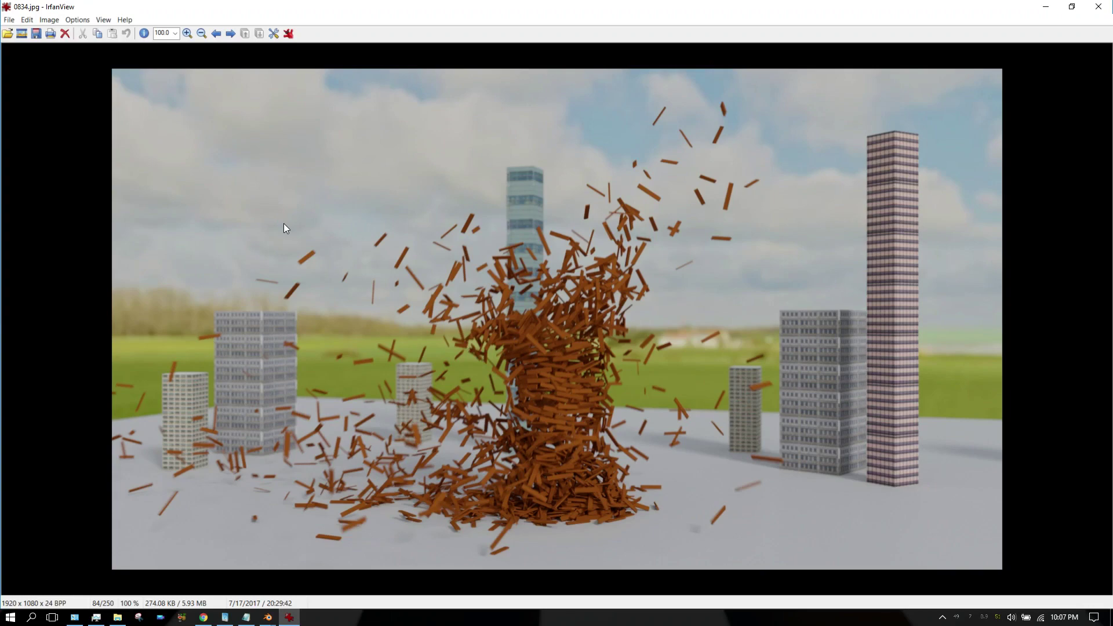
{"action": "key", "text": "Right"}
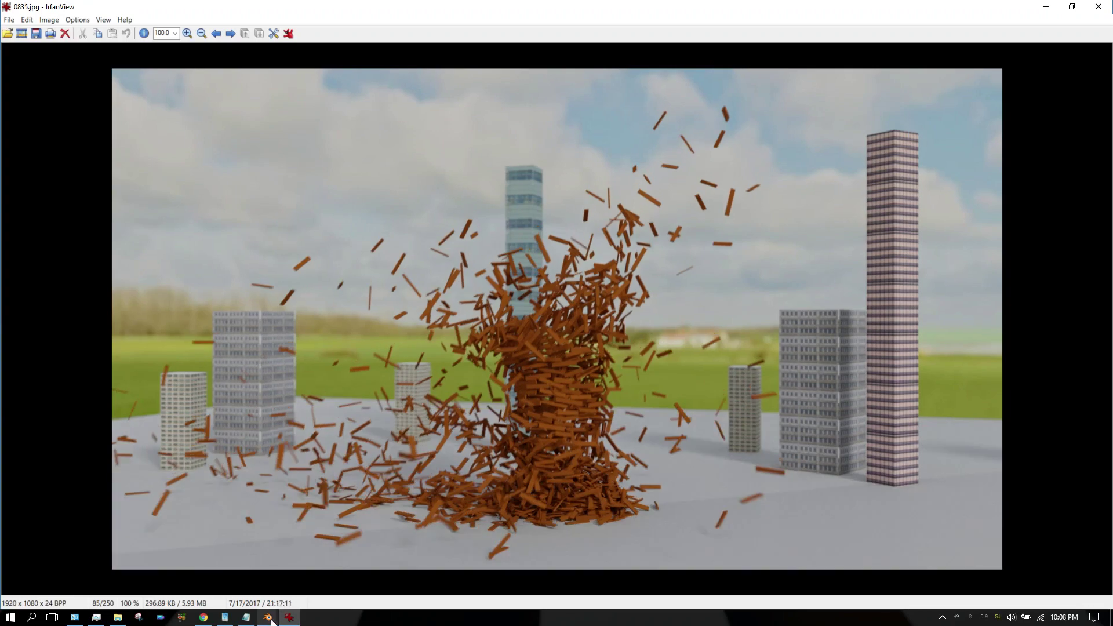
{"action": "mouse_move", "coordinate": [268, 618]}
{"action": "left_click", "coordinate": [321, 581]}
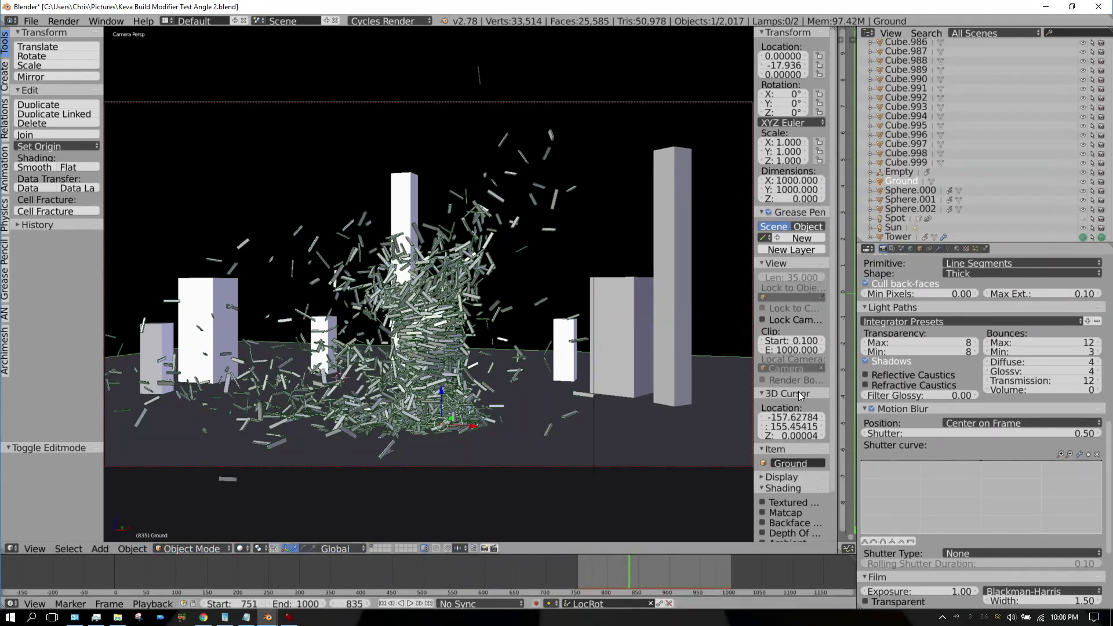
{"action": "scroll", "coordinate": [1108, 433], "scroll_direction": "up", "scroll_amount": 1}
{"action": "scroll", "coordinate": [1108, 433], "scroll_direction": "up", "scroll_amount": 5}
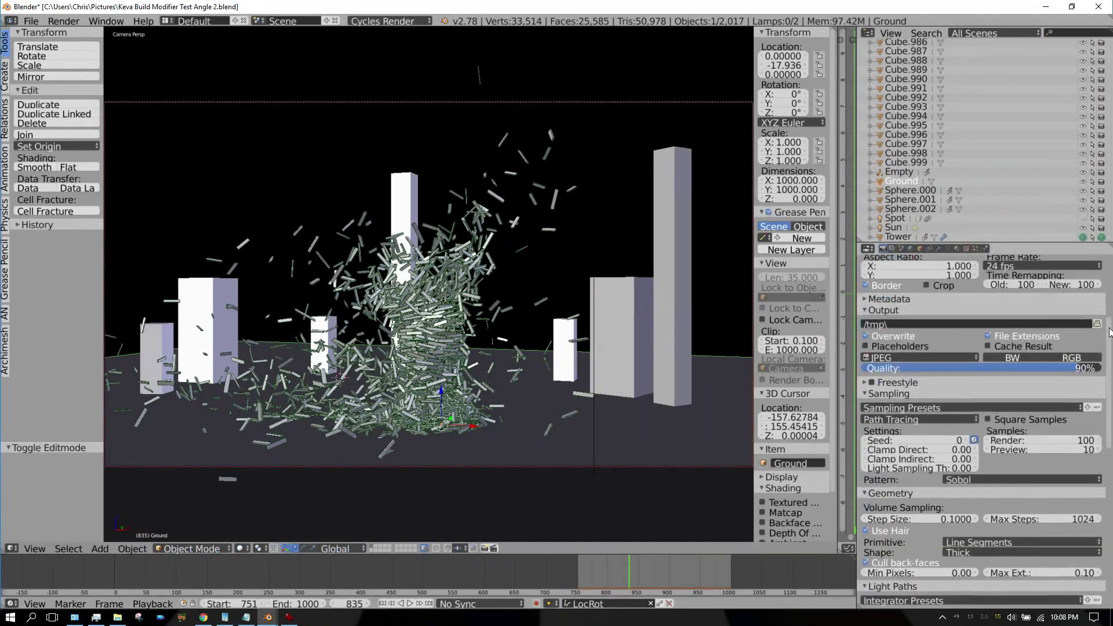
{"action": "scroll", "coordinate": [1109, 392], "scroll_direction": "up", "scroll_amount": 5}
{"action": "scroll", "coordinate": [1109, 347], "scroll_direction": "up", "scroll_amount": 5}
{"action": "scroll", "coordinate": [1111, 289], "scroll_direction": "up", "scroll_amount": 3}
{"action": "scroll", "coordinate": [1111, 290], "scroll_direction": "up", "scroll_amount": 2}
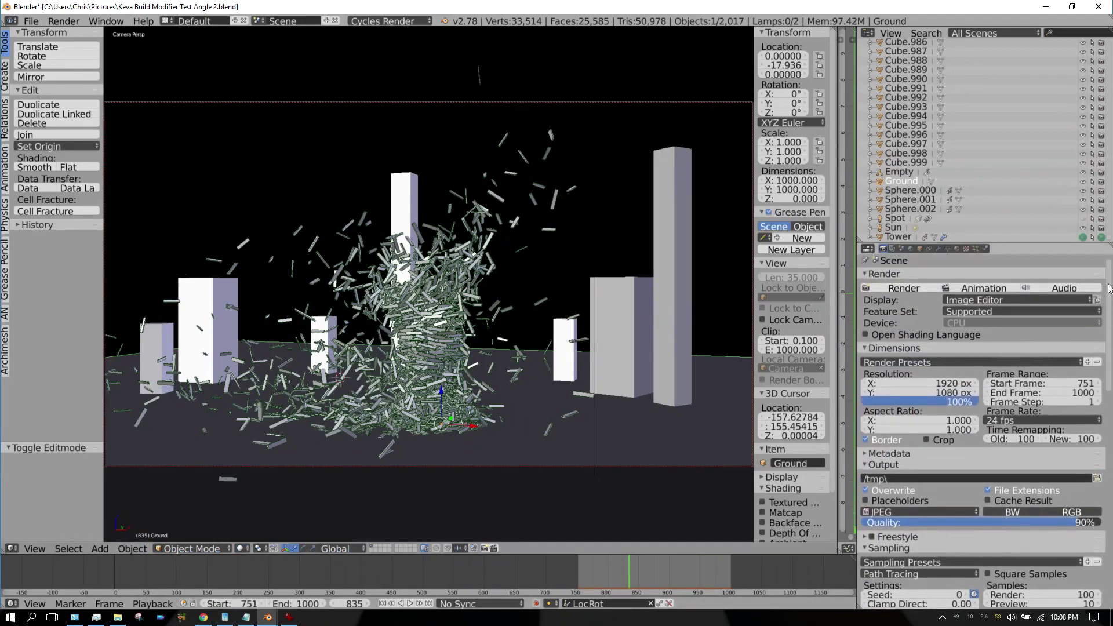
Step: Start the Cycles render of frame 835 from the Render properties
{"action": "left_click", "coordinate": [912, 288]}
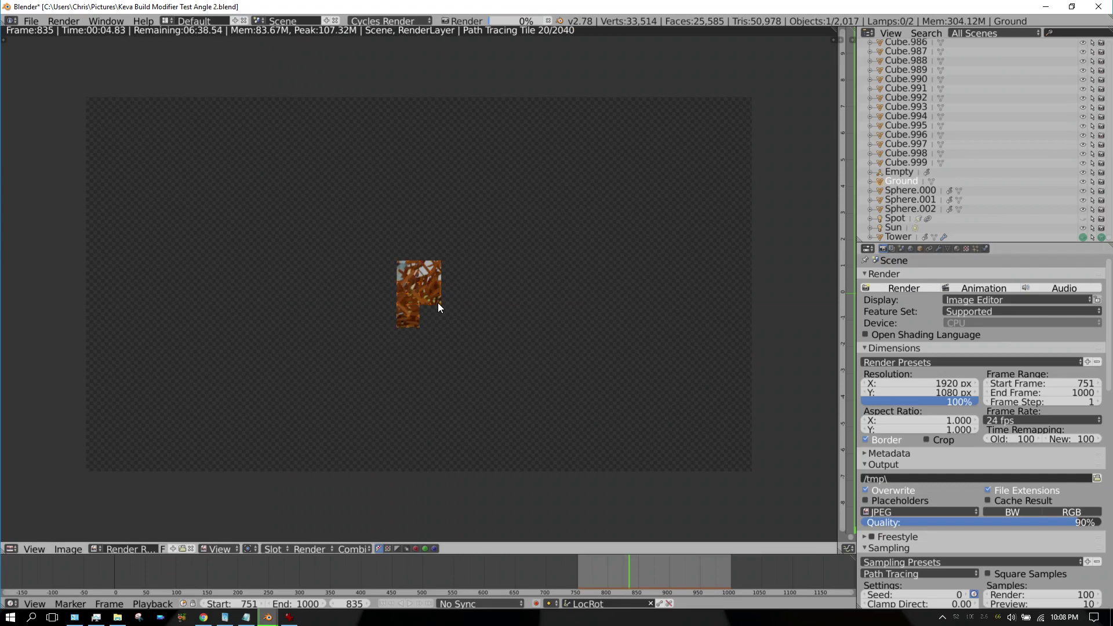
{"action": "scroll", "coordinate": [438, 304], "scroll_direction": "up", "scroll_amount": 1}
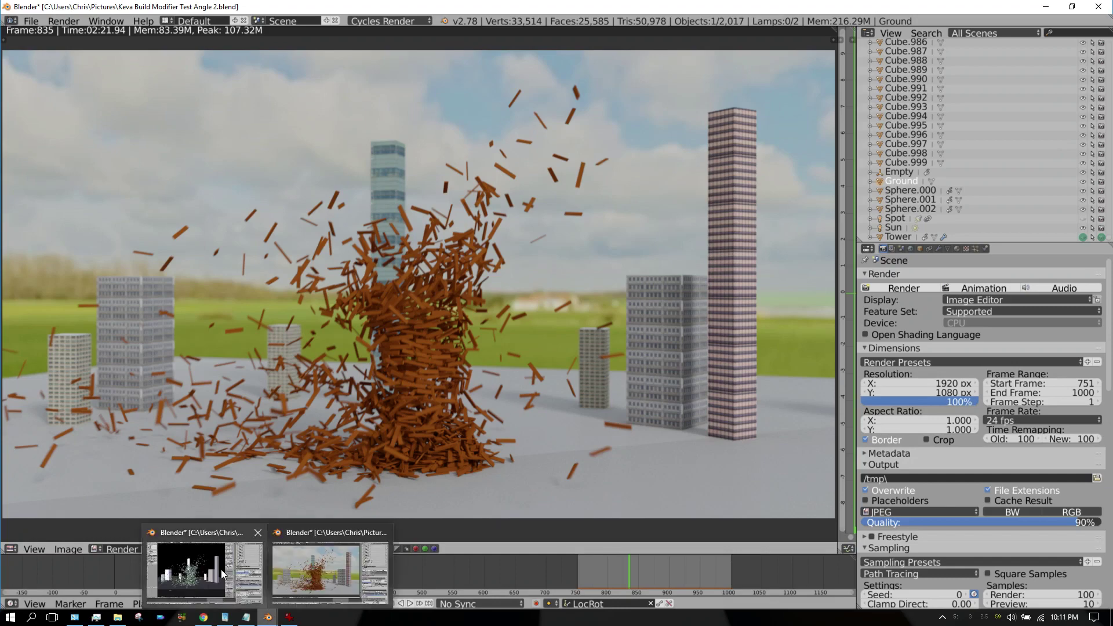
Step: In the subdivided-ground scene window, render frame 835 with Render > Render Image
{"action": "left_click", "coordinate": [219, 569]}
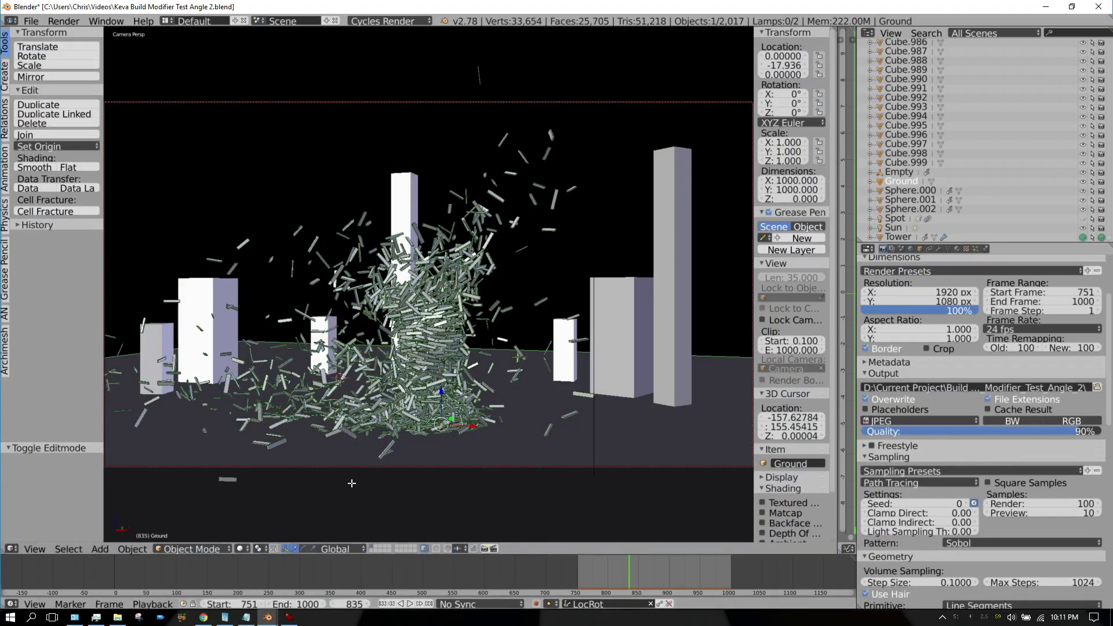
{"action": "key", "text": "Tab"}
{"action": "key", "text": "Tab"}
{"action": "left_click", "coordinate": [65, 21]}
{"action": "left_click", "coordinate": [85, 40]}
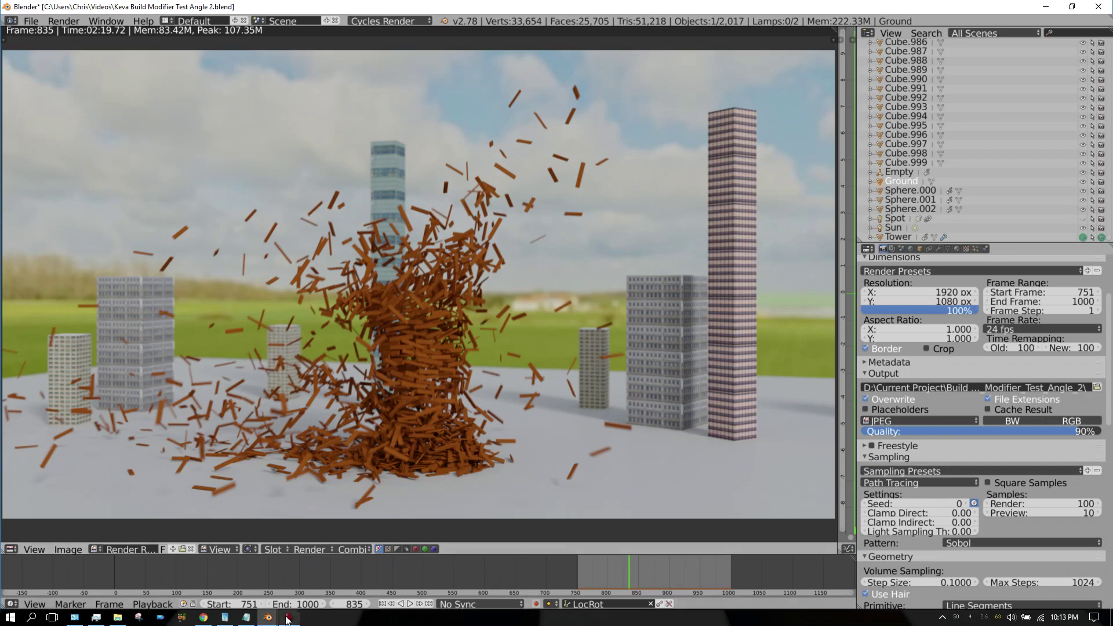
{"action": "mouse_move", "coordinate": [269, 618]}
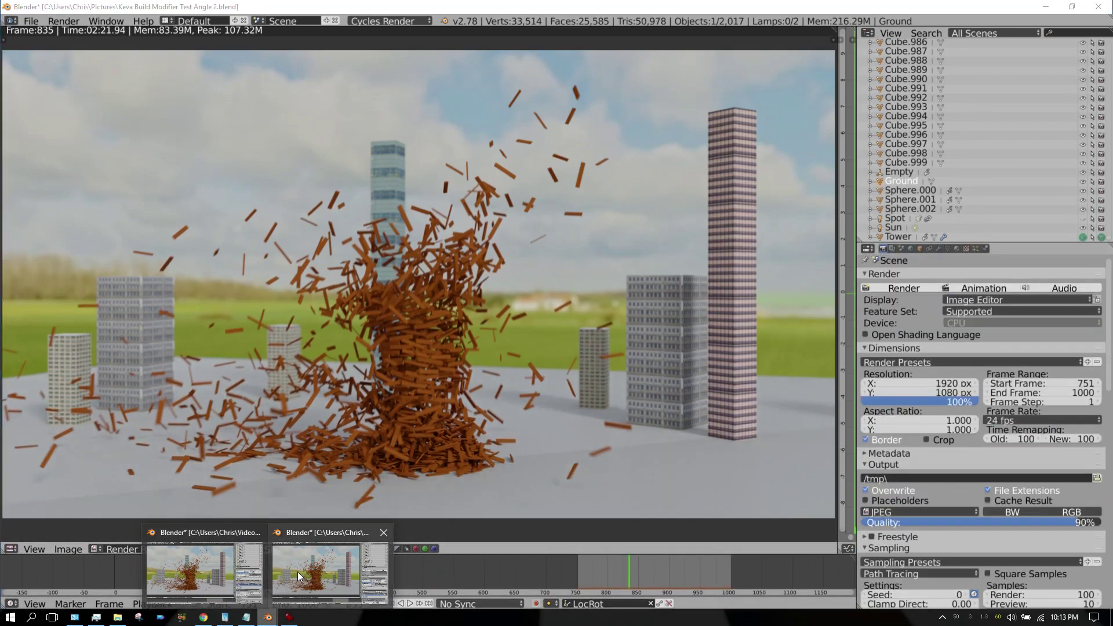
Step: In the first scene's window, change the render result area's editor type to 3D View
{"action": "left_click", "coordinate": [297, 571]}
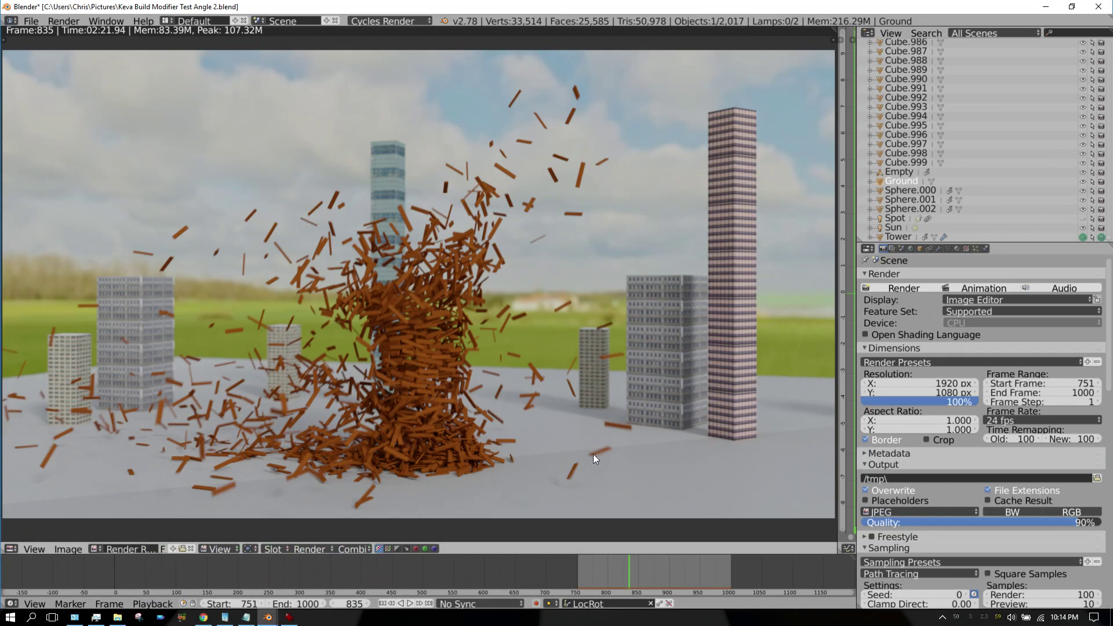
{"action": "left_click", "coordinate": [12, 549]}
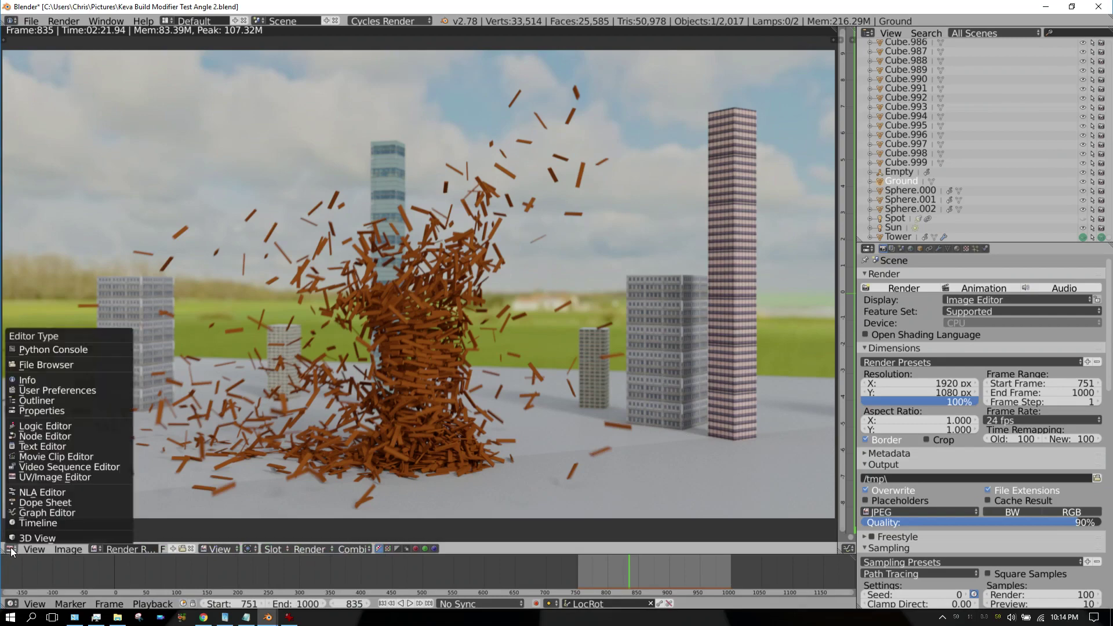
{"action": "left_click", "coordinate": [40, 539]}
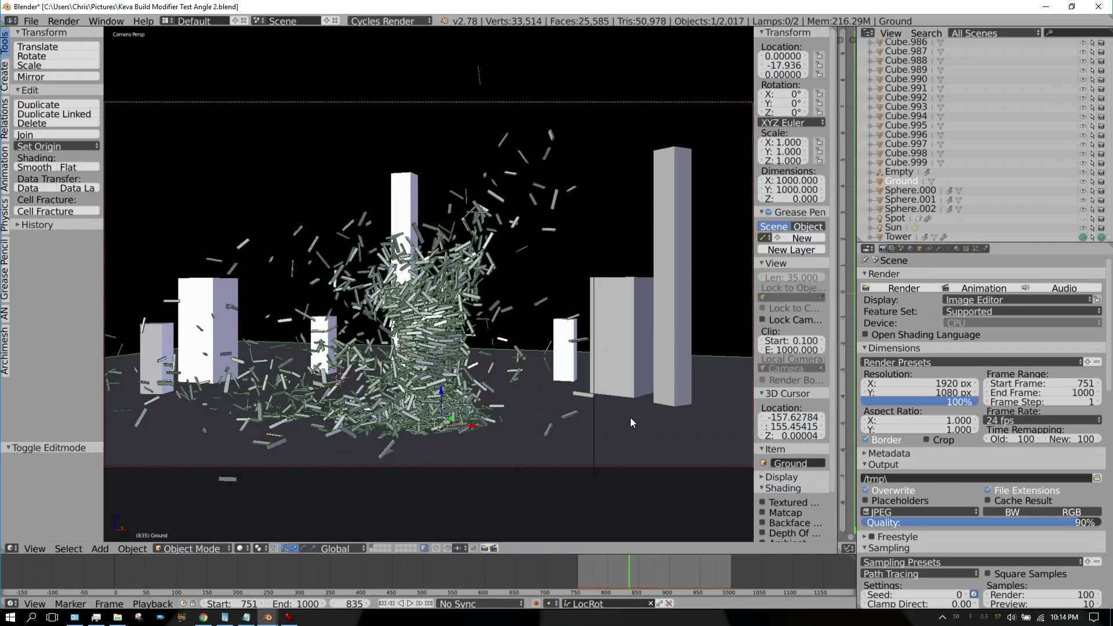
Step: In Edit Mode, subdivide the Ground plane three times, from one face to 64
{"action": "key", "text": "Tab"}
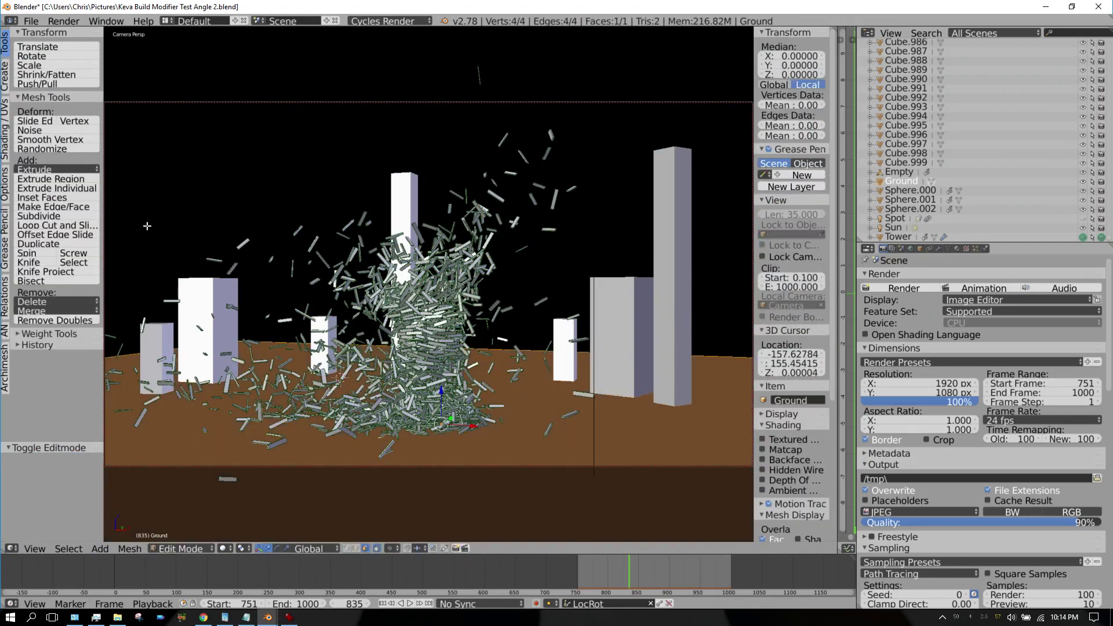
{"action": "left_click", "coordinate": [58, 217]}
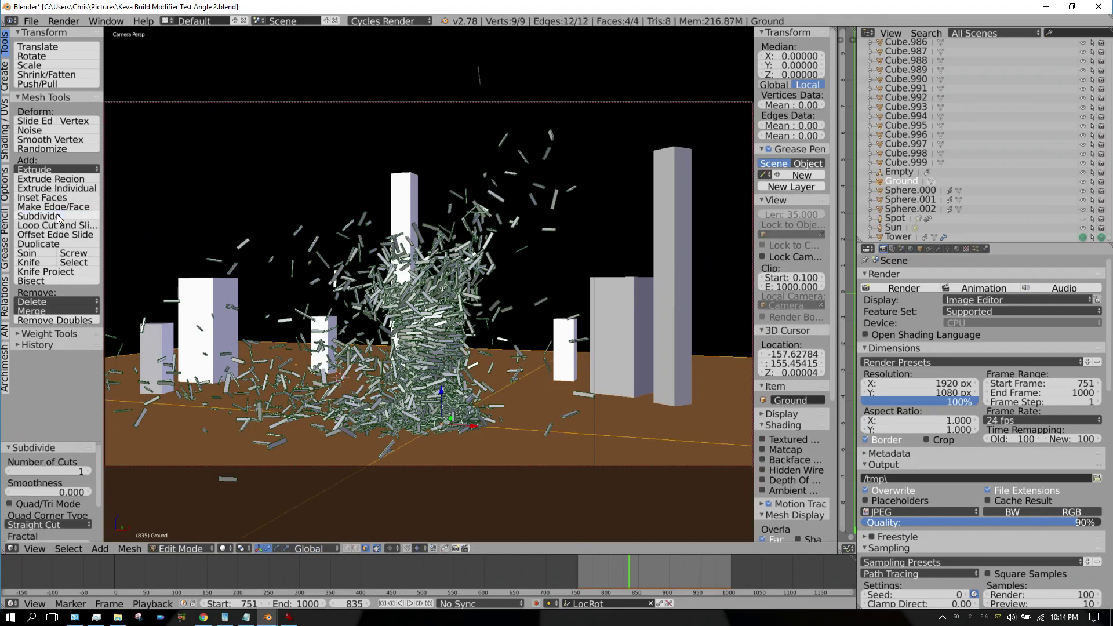
{"action": "left_click", "coordinate": [58, 216]}
{"action": "left_click", "coordinate": [58, 217]}
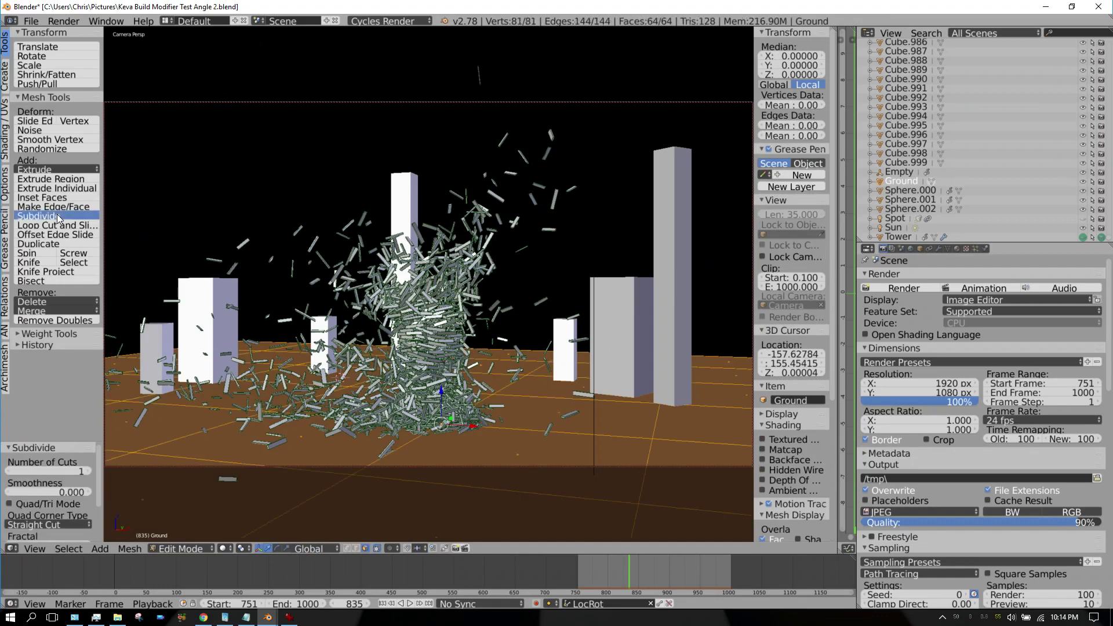